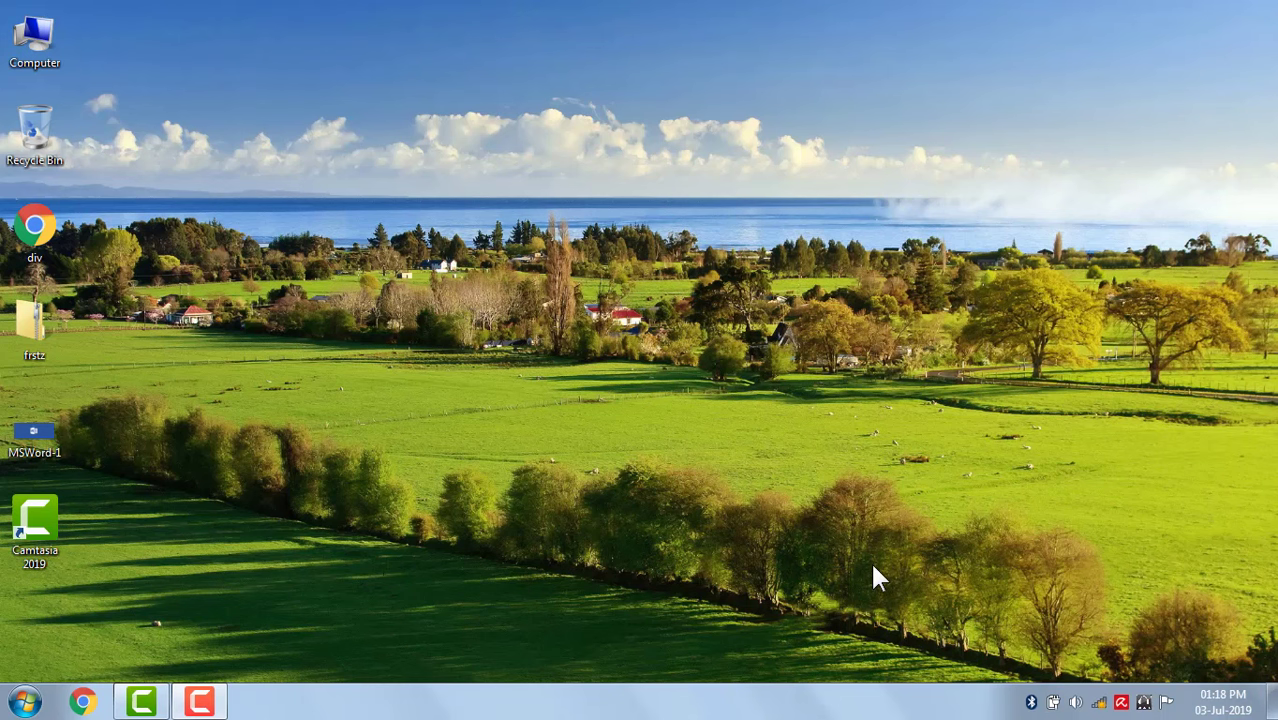
Launch Microsoft Office Word 2007 from the Start menu's Microsoft Office program folder
left_click(20, 705)
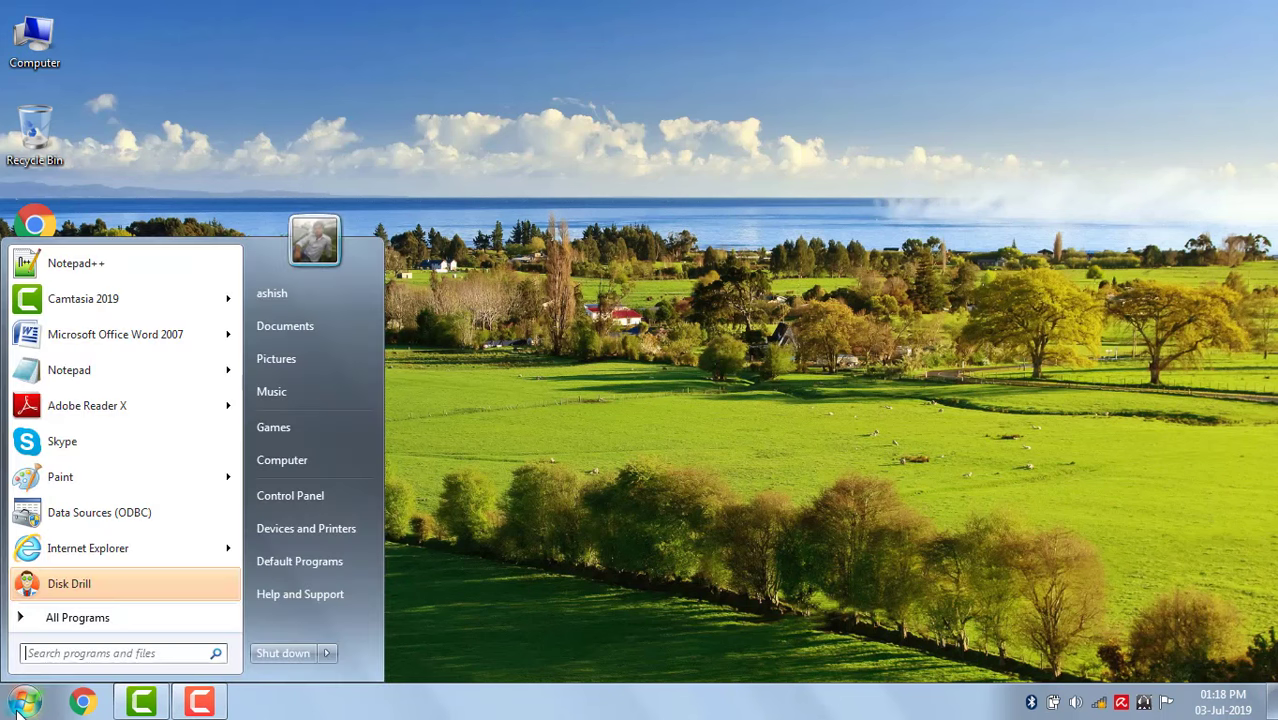
left_click(86, 618)
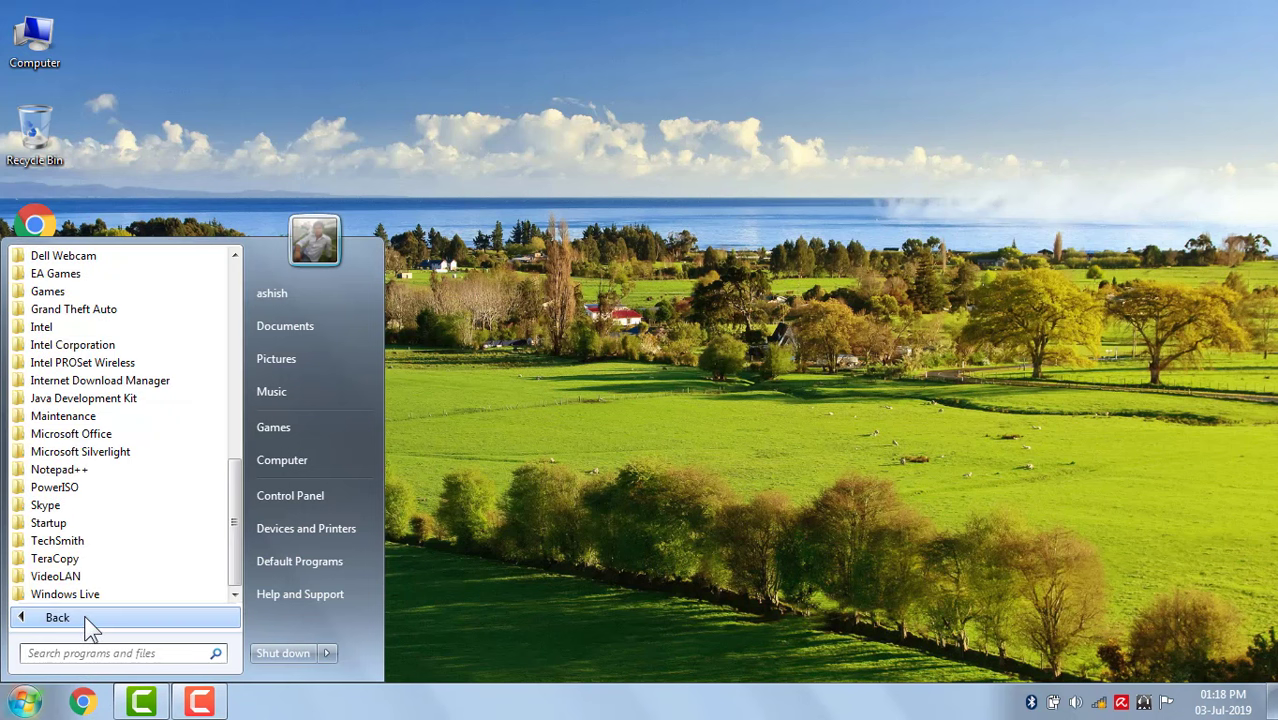
left_click(145, 436)
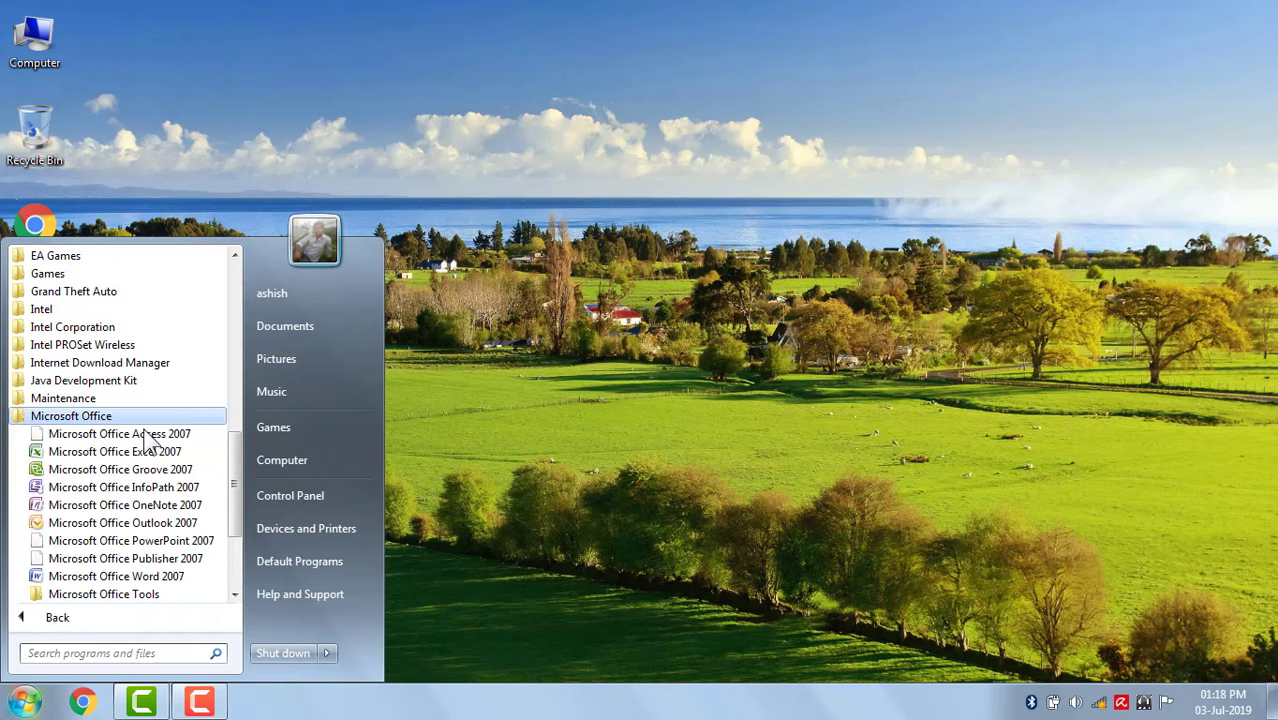
left_click(160, 578)
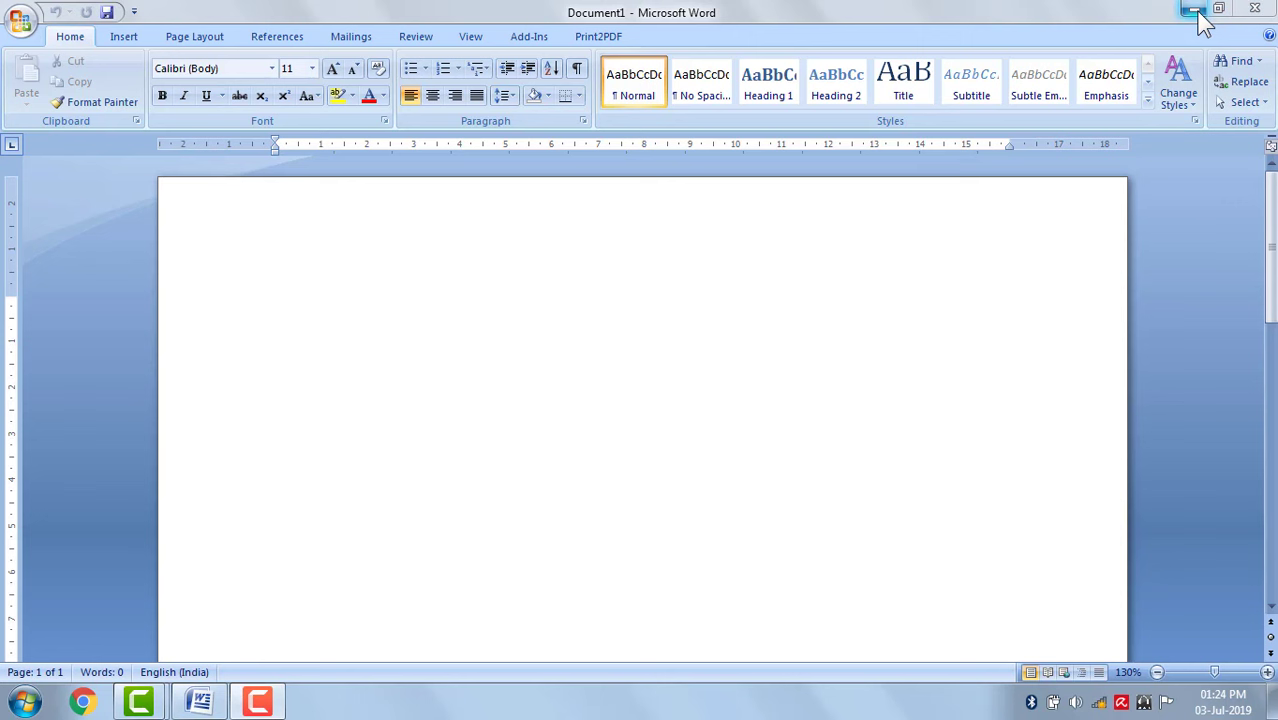
Minimize the Word window and bring it back from the taskbar
left_click(1197, 12)
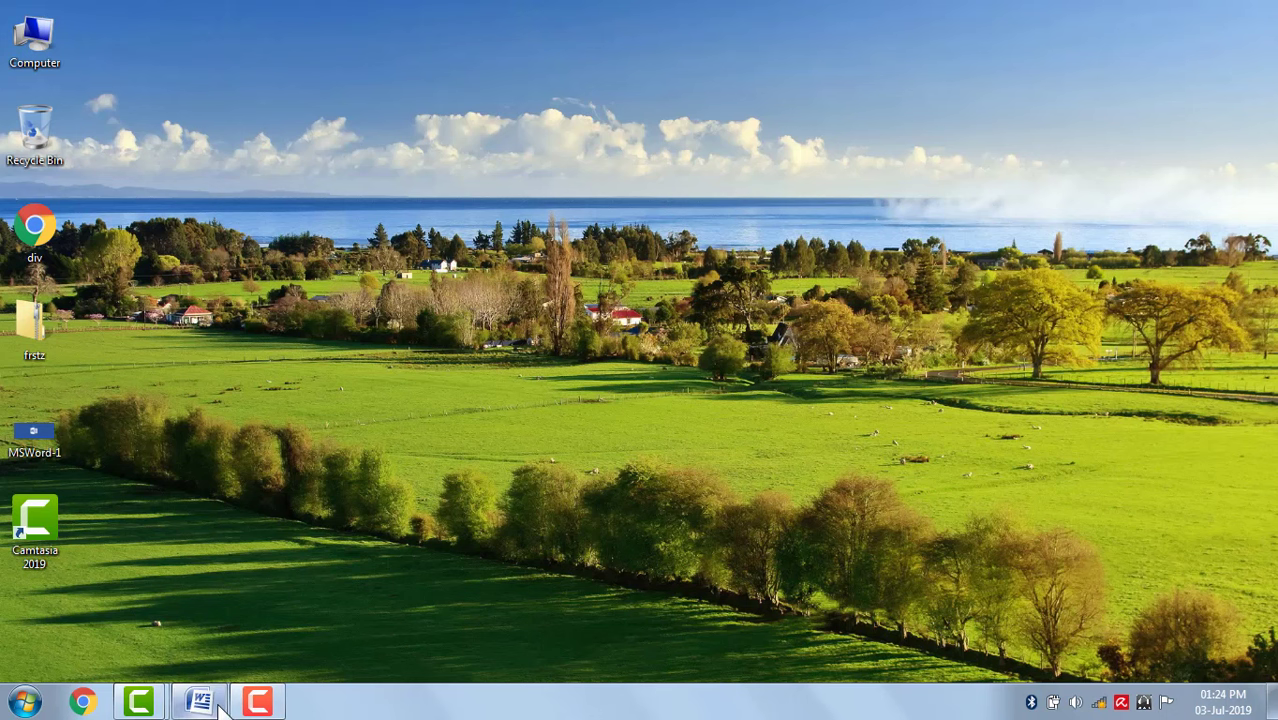
mouse_move(207, 706)
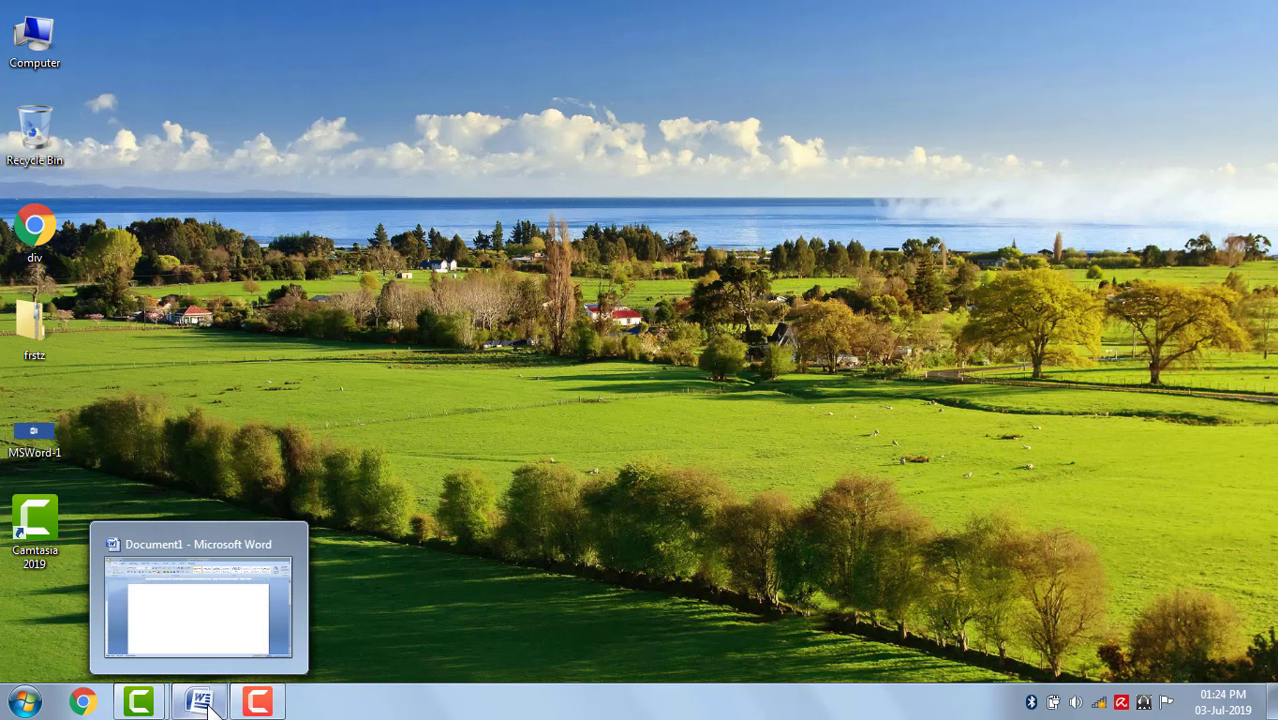
left_click(207, 706)
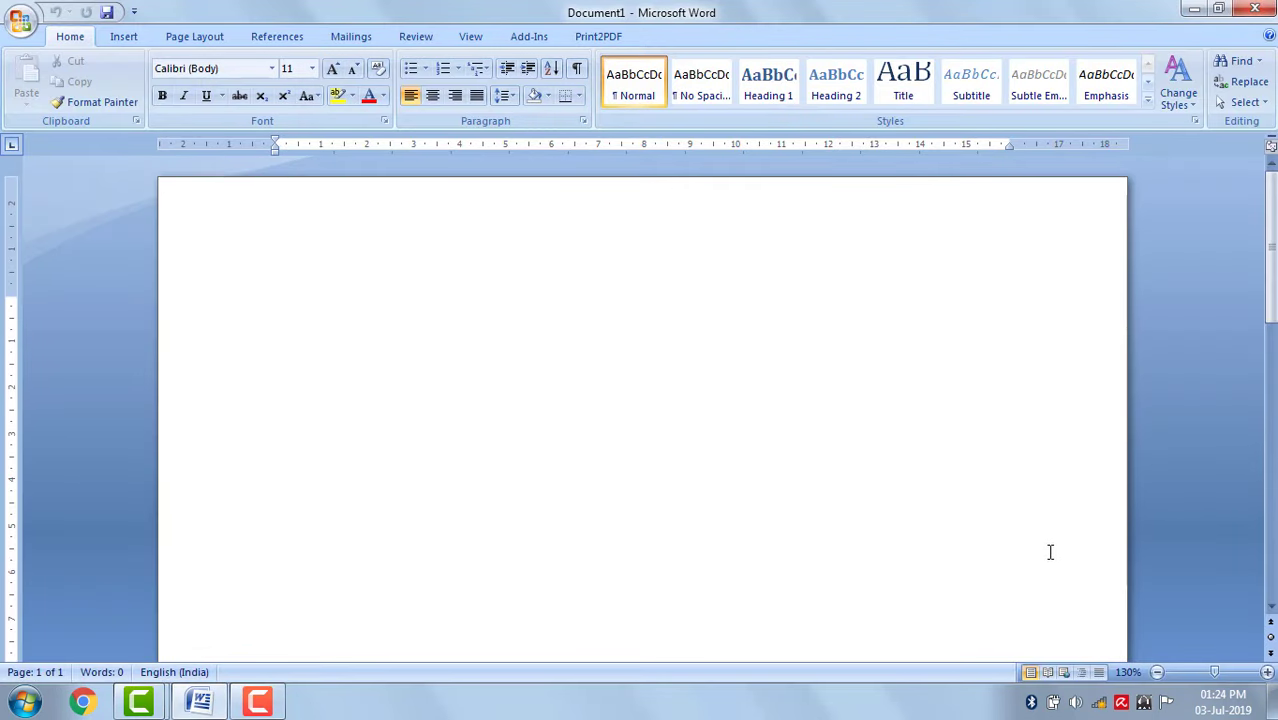
Restore down Word, resize the window by its edges, maximize it again, then close Word
left_click(1219, 10)
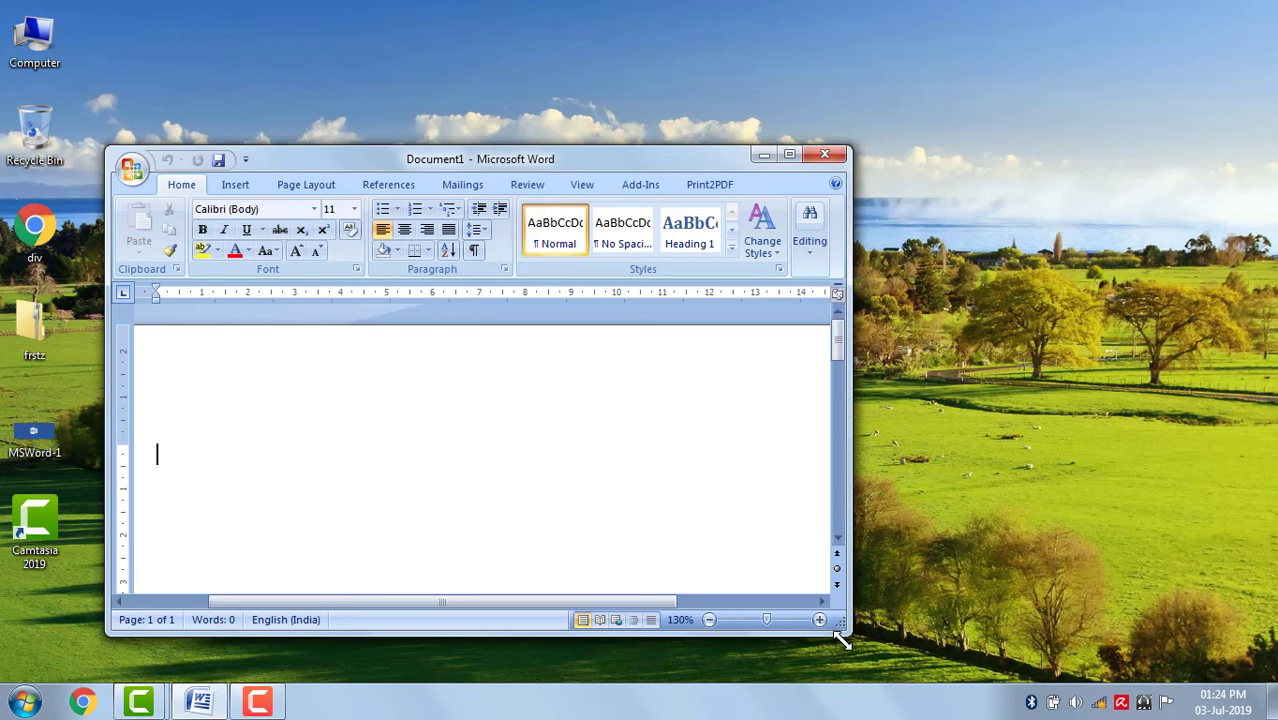
mouse_move(848, 633)
left_mouse_down()
mouse_move(921, 679)
mouse_move(514, 592)
mouse_move(550, 646)
left_mouse_up()
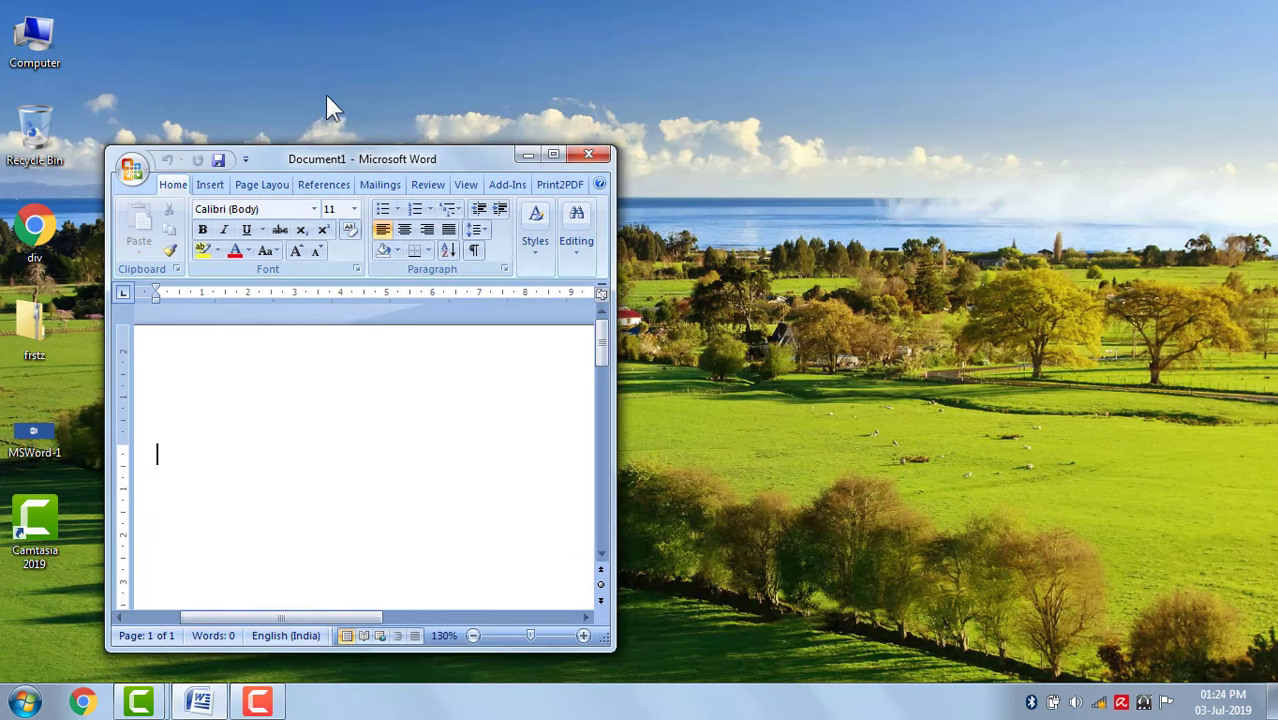
left_click_drag(354, 140, 379, 36)
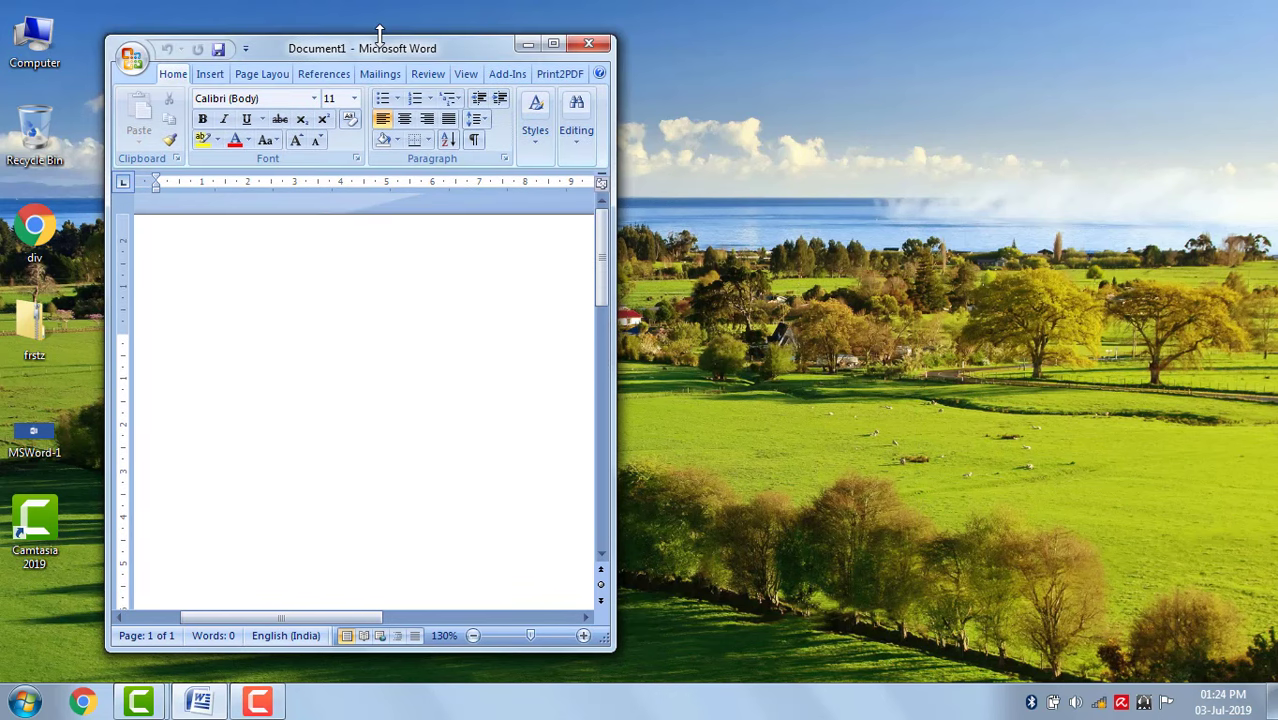
left_click(553, 44)
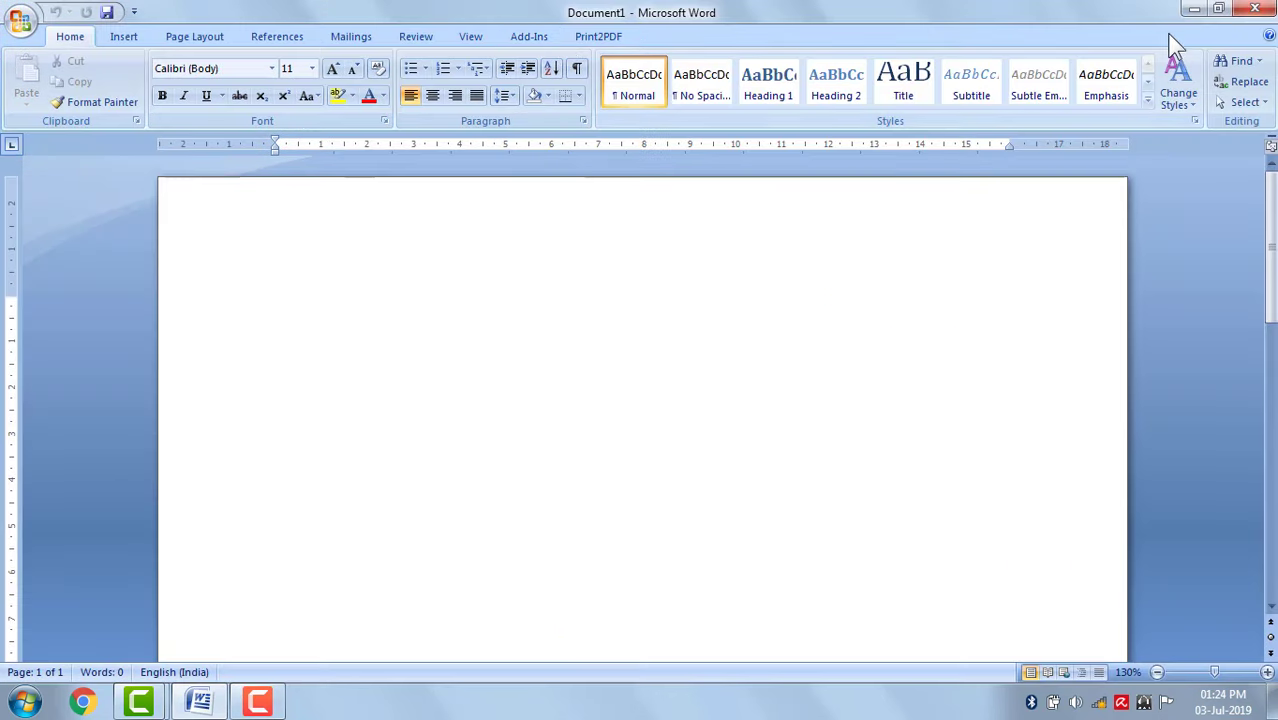
left_click(1256, 12)
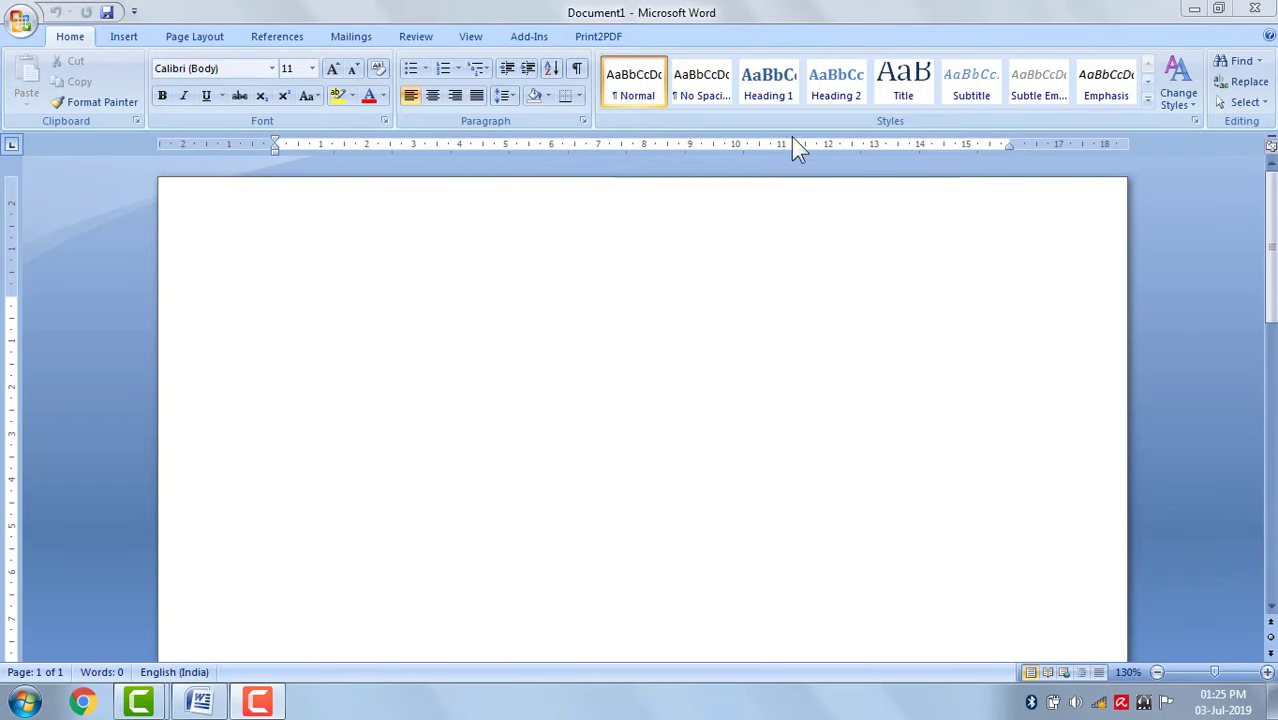
Cycle through the Insert, Page Layout, References, Mailings, Review, View and Add-Ins ribbons, ending on Home
left_click(124, 36)
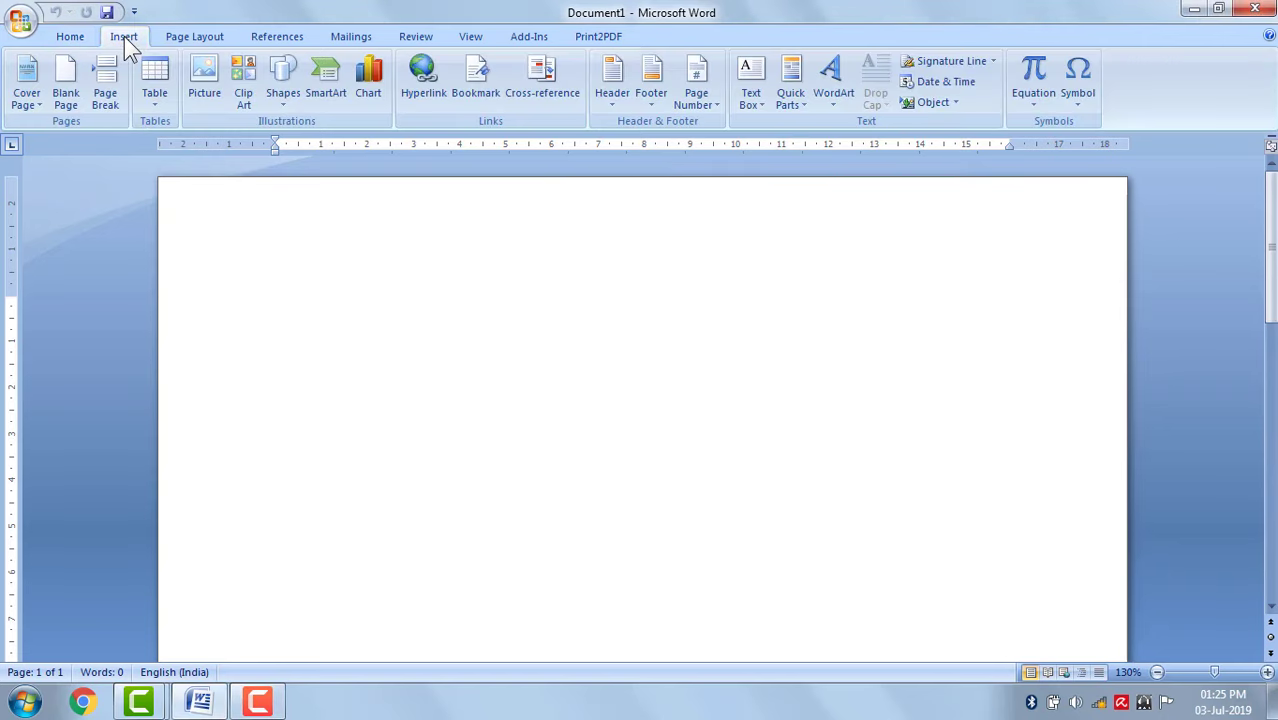
left_click(181, 40)
left_click(277, 37)
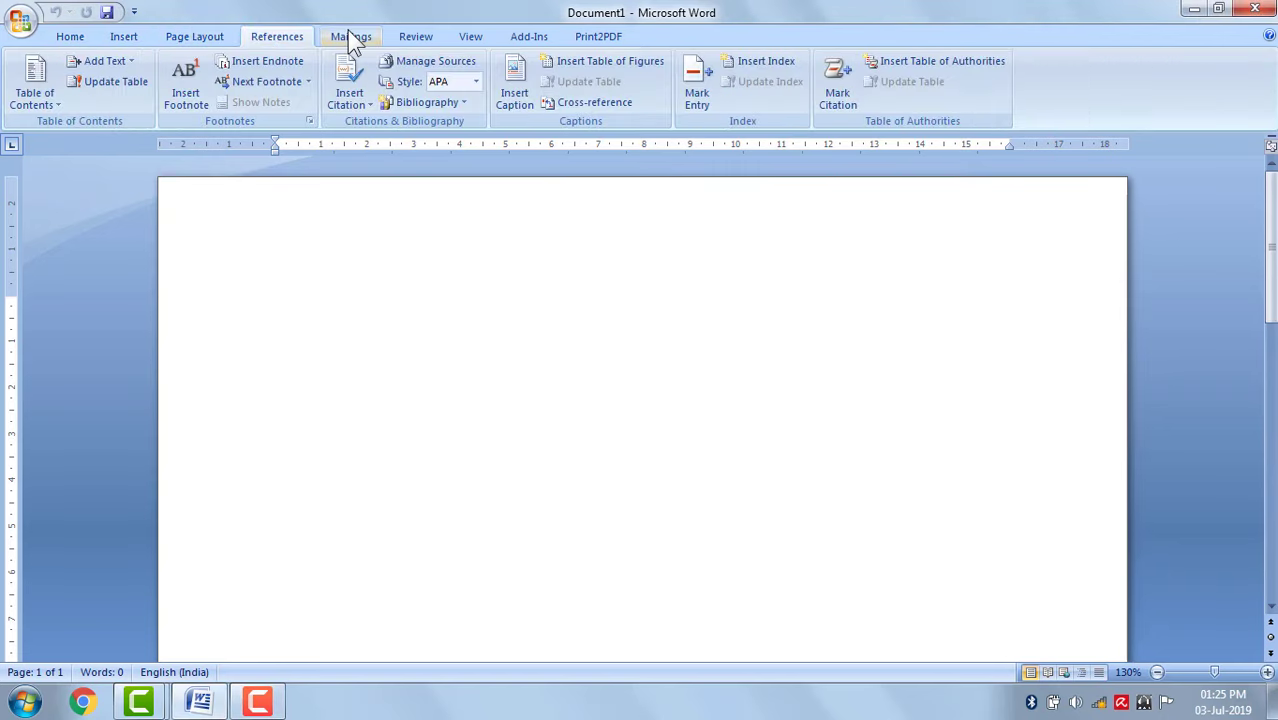
left_click(350, 38)
left_click(418, 37)
left_click(470, 36)
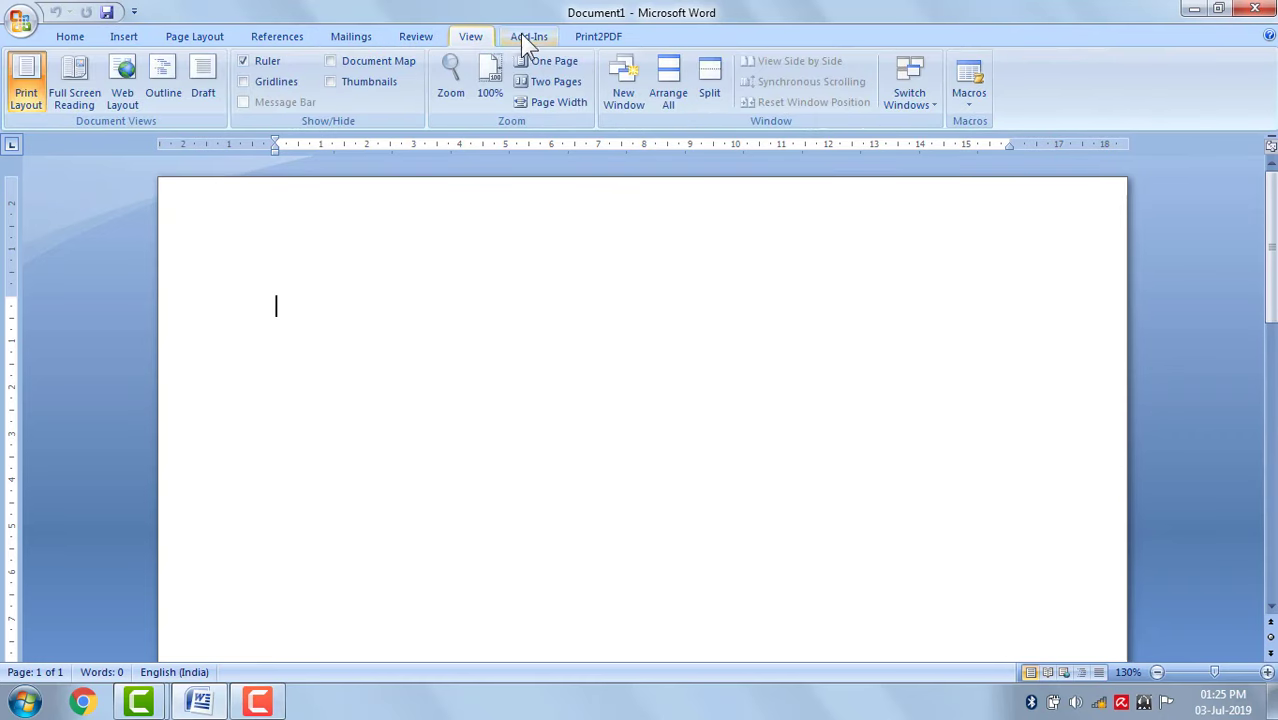
left_click(527, 37)
left_click(470, 36)
left_click(418, 37)
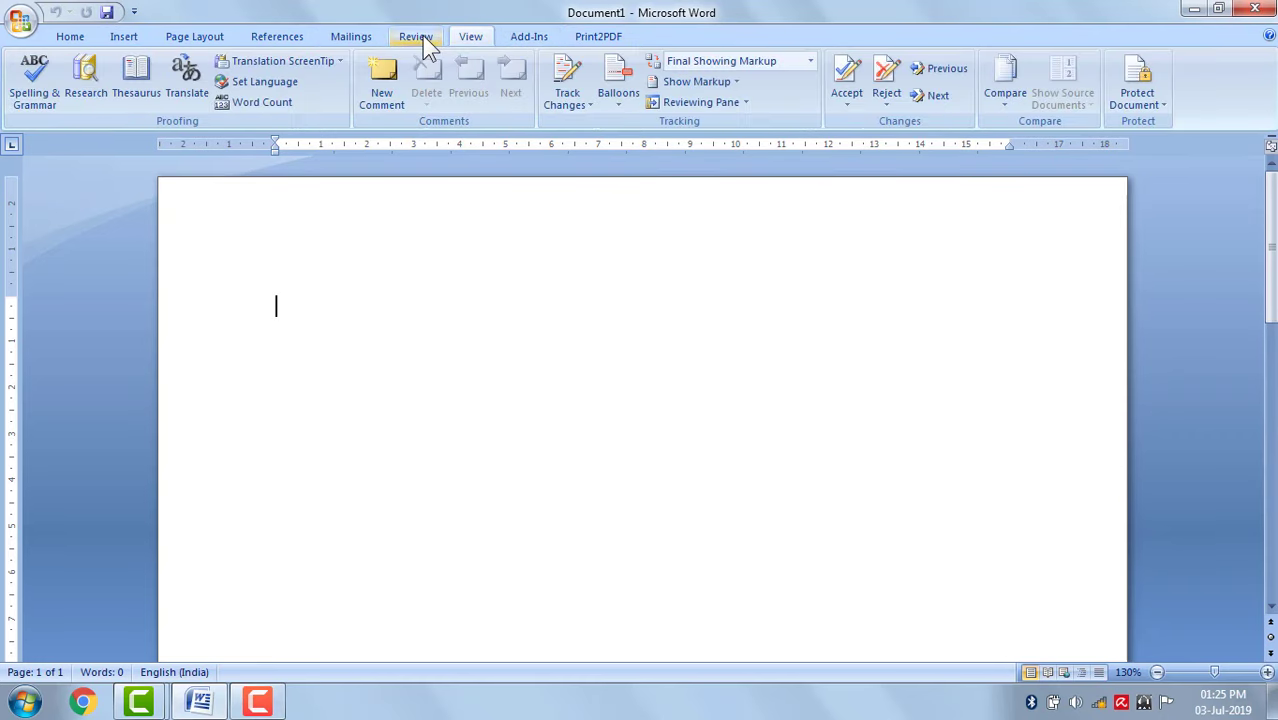
left_click(75, 37)
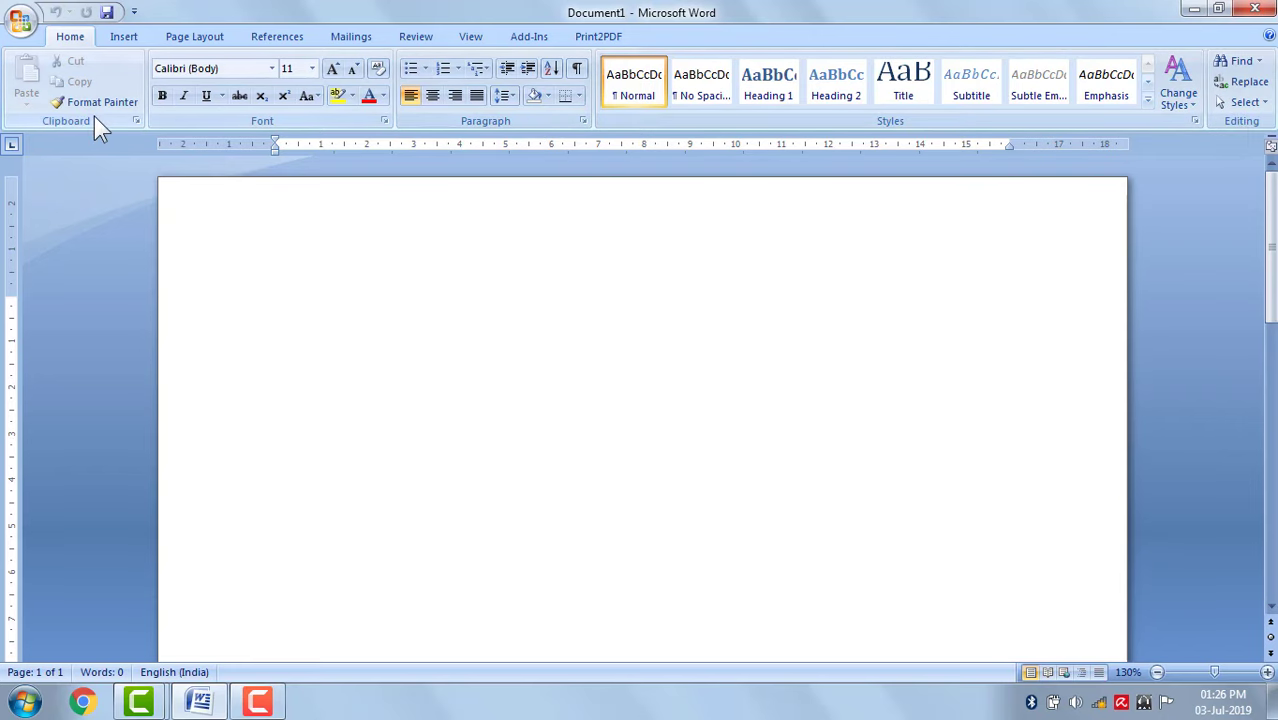
left_click(385, 122)
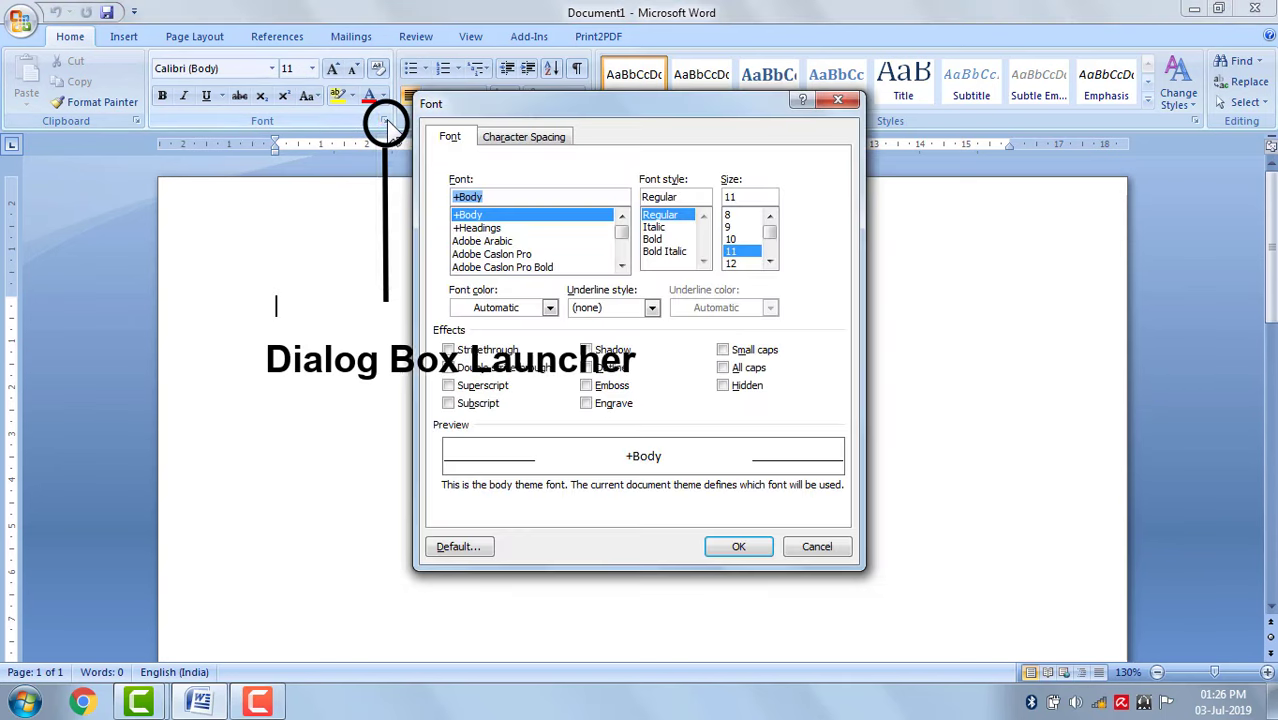
left_click_drag(605, 105, 532, 163)
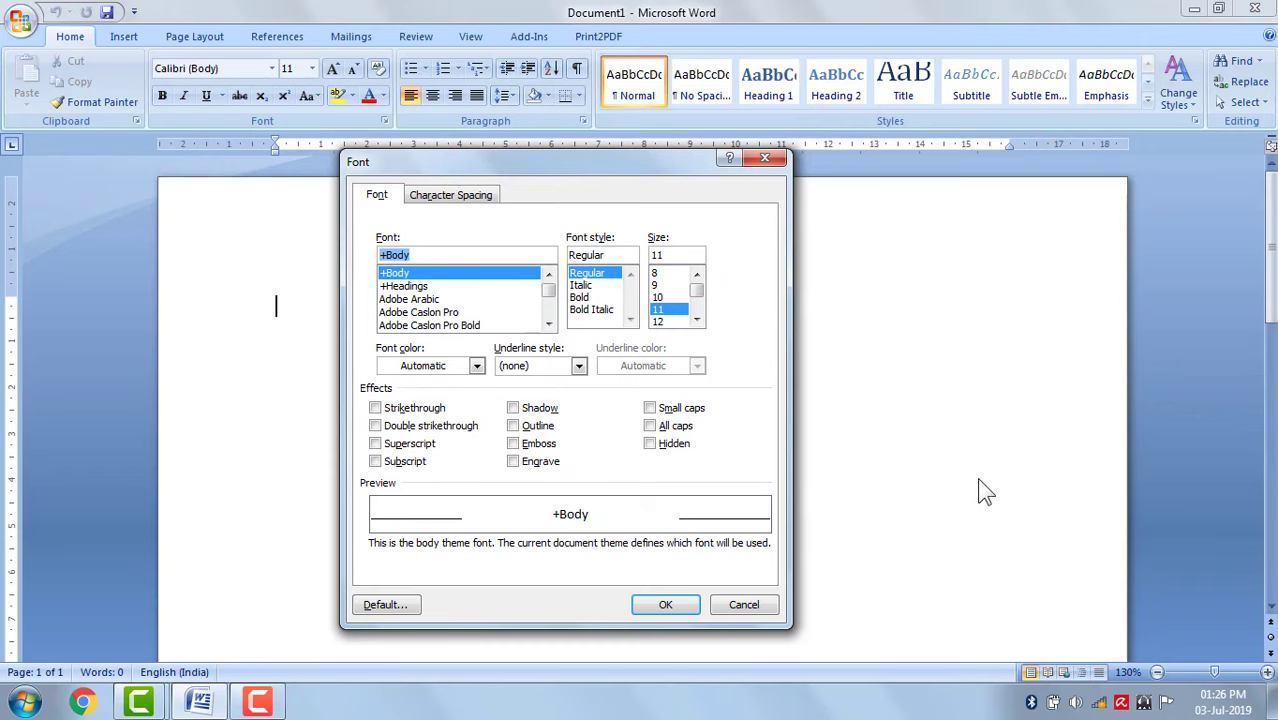
left_click(770, 160)
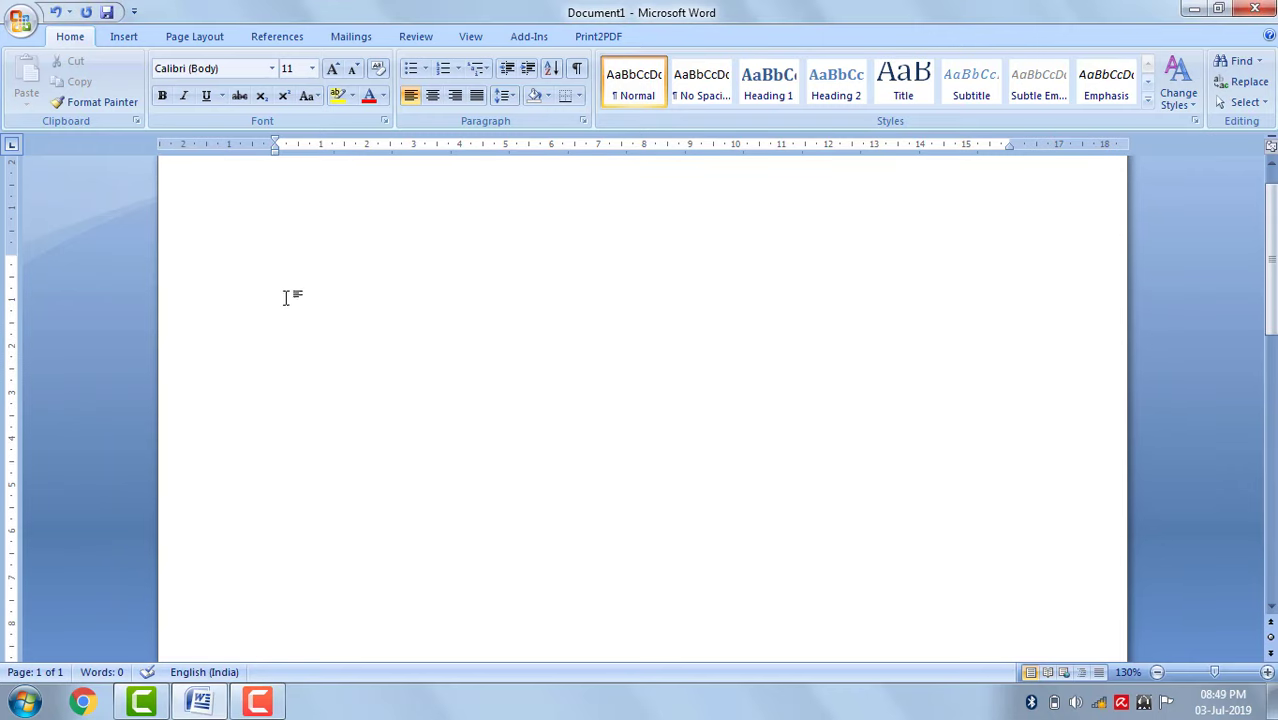
Generate three sample paragraphs with =rand(), then type 'Hello' on the last line
type("=")
type("rand")
type("()")
key("Return")
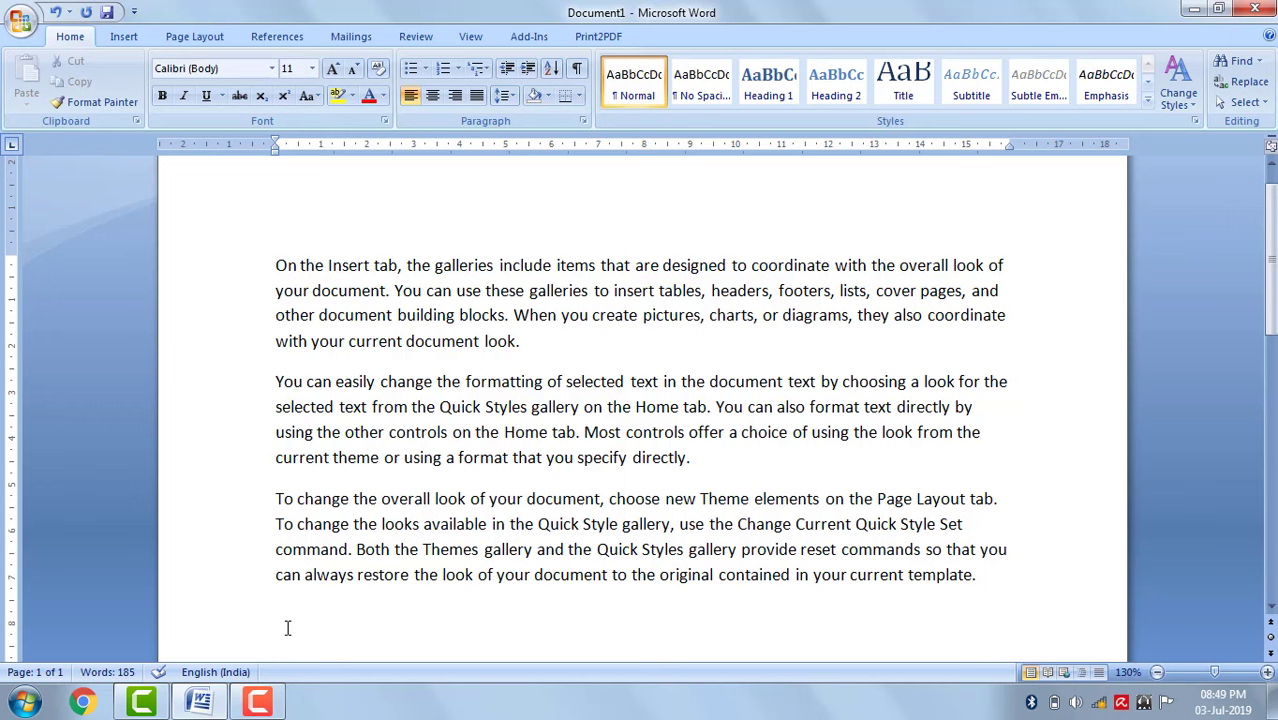
type("Hello")
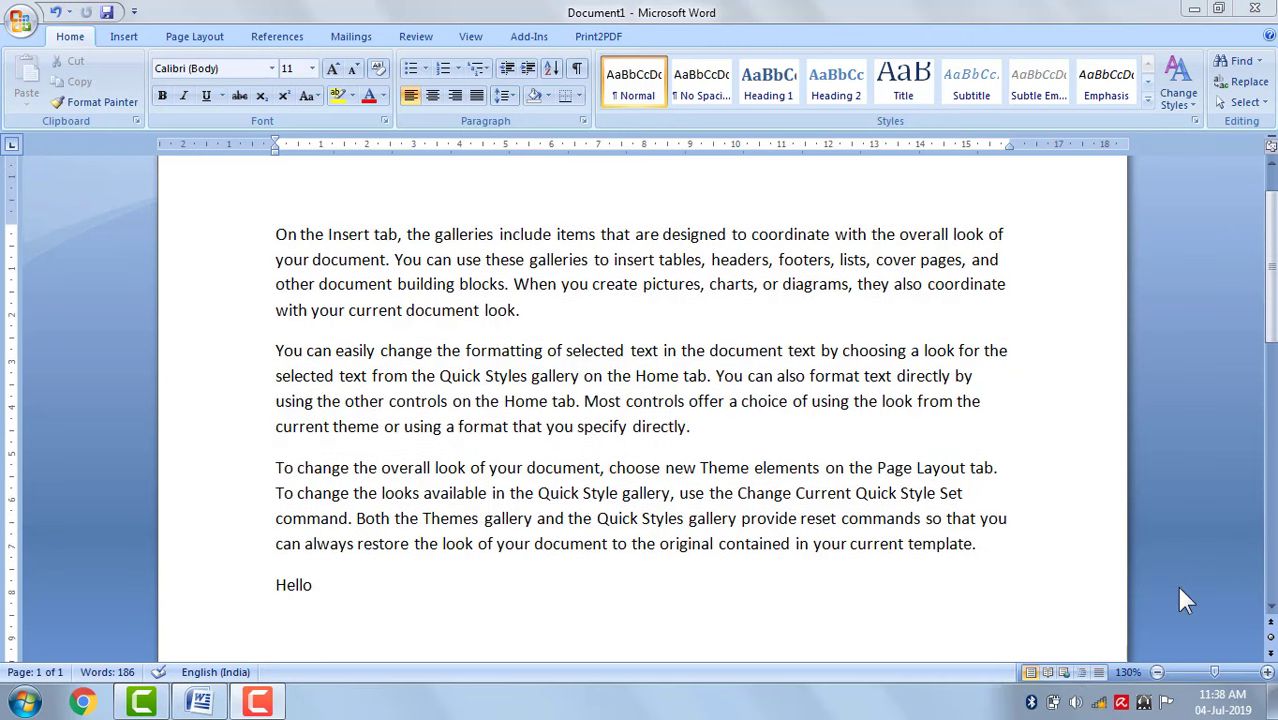
Zoom out four steps, then zoom in five steps to reach 170%
left_click(1157, 673)
left_click(1157, 673)
left_click(1157, 673)
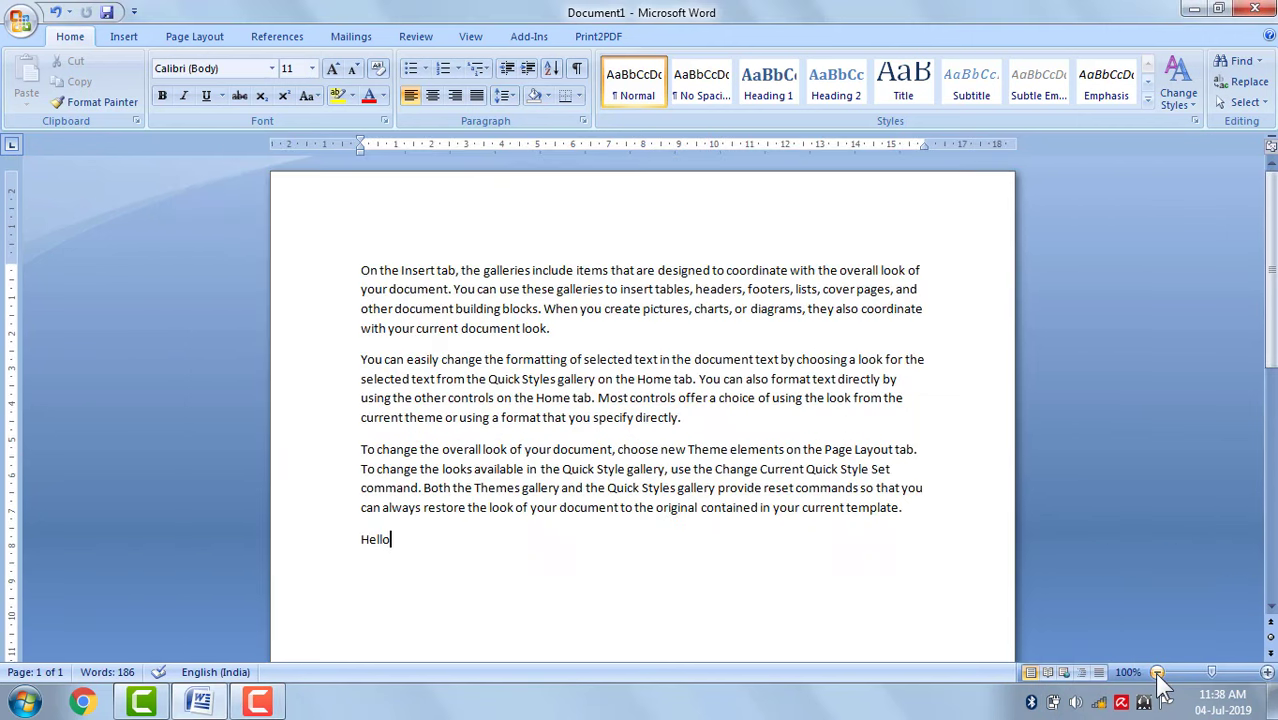
left_click(1157, 673)
left_click(1267, 672)
left_click(1267, 672)
left_click(1267, 672)
left_click(1267, 672)
left_click(1267, 672)
left_click(1267, 672)
left_click(1267, 672)
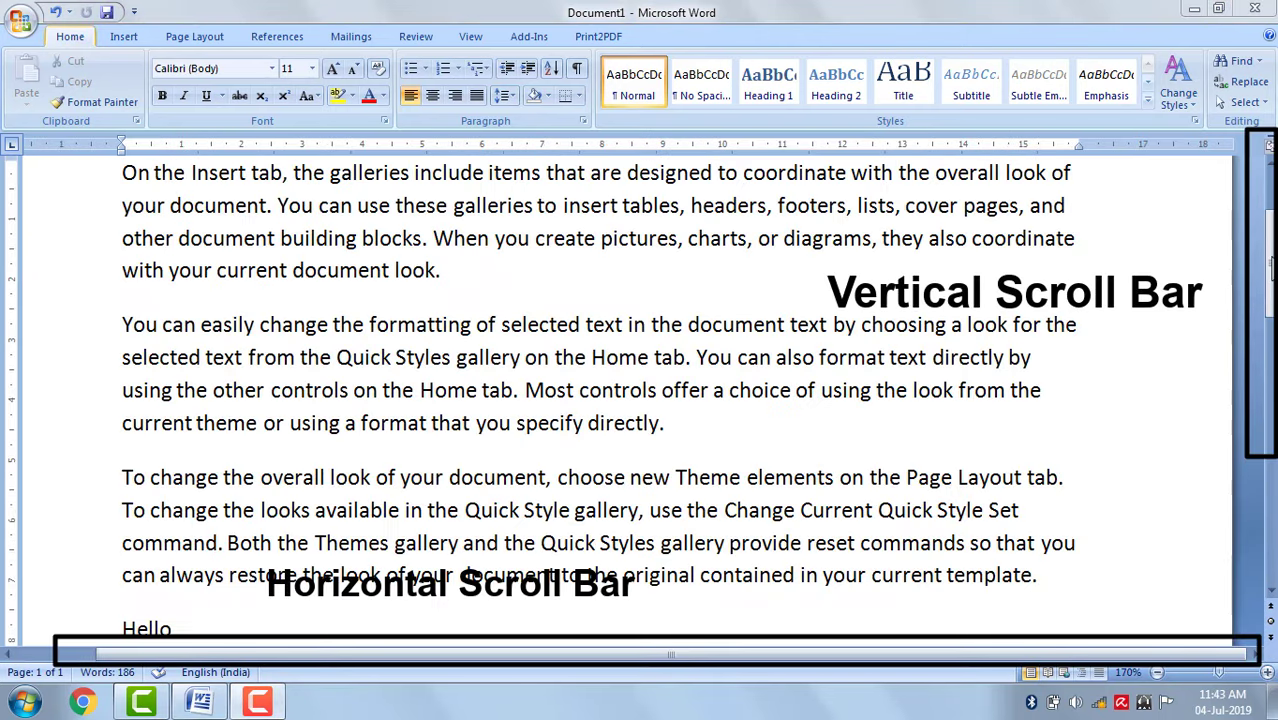
Move through the page with the vertical and horizontal scroll bars
left_click_drag(1271, 262, 1271, 396)
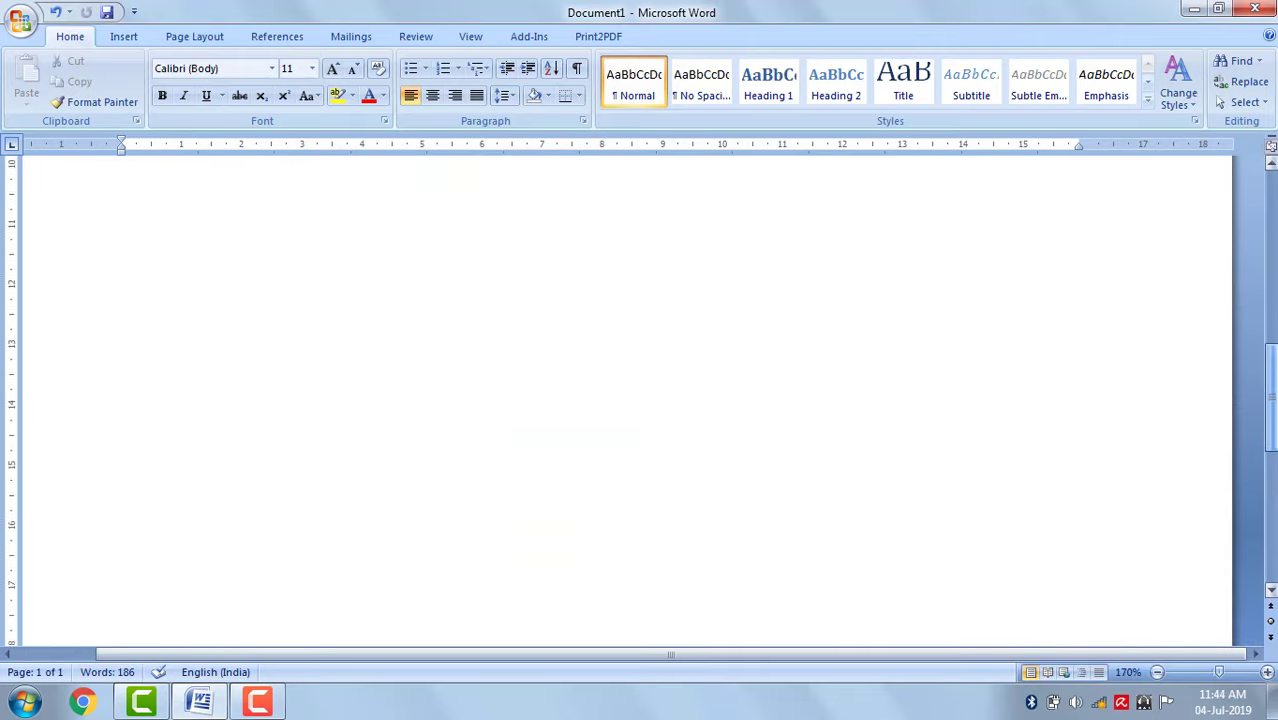
scroll(640, 417, "up", 10)
scroll(640, 417, "up", 1)
scroll(640, 393, "up", 1)
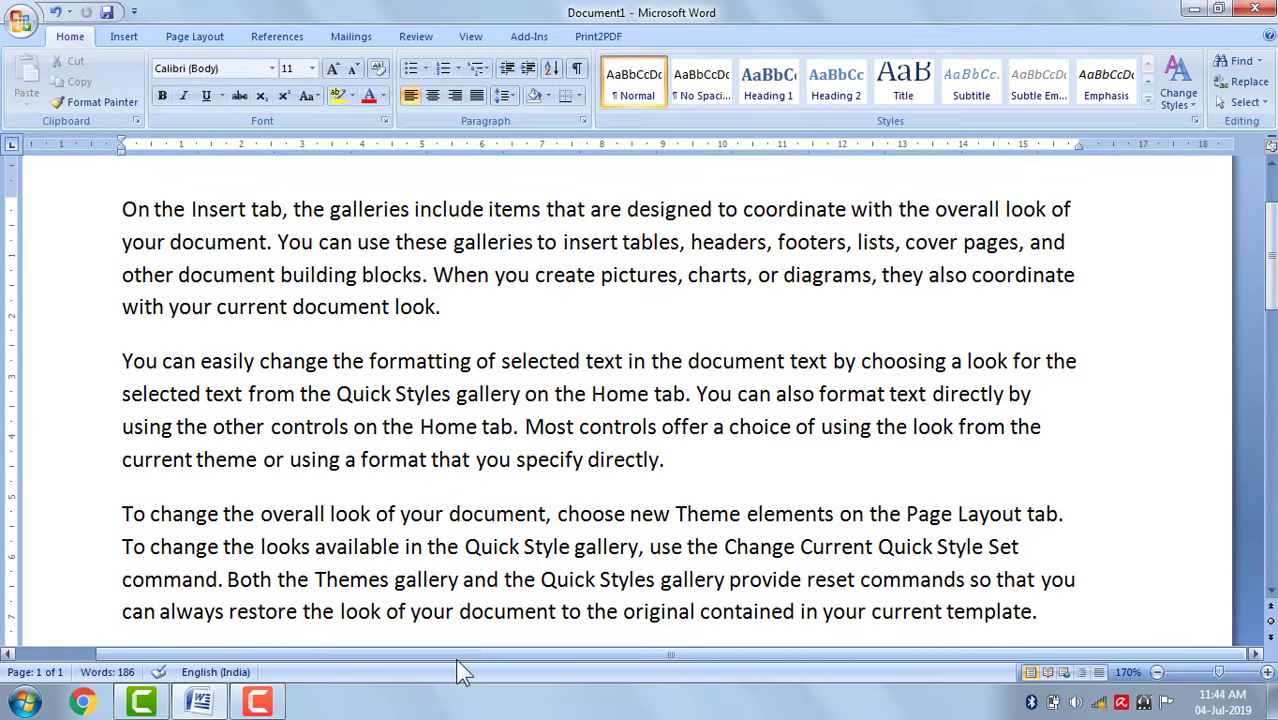
mouse_move(498, 660)
left_mouse_down()
mouse_move(350, 655)
mouse_move(485, 663)
left_mouse_up()
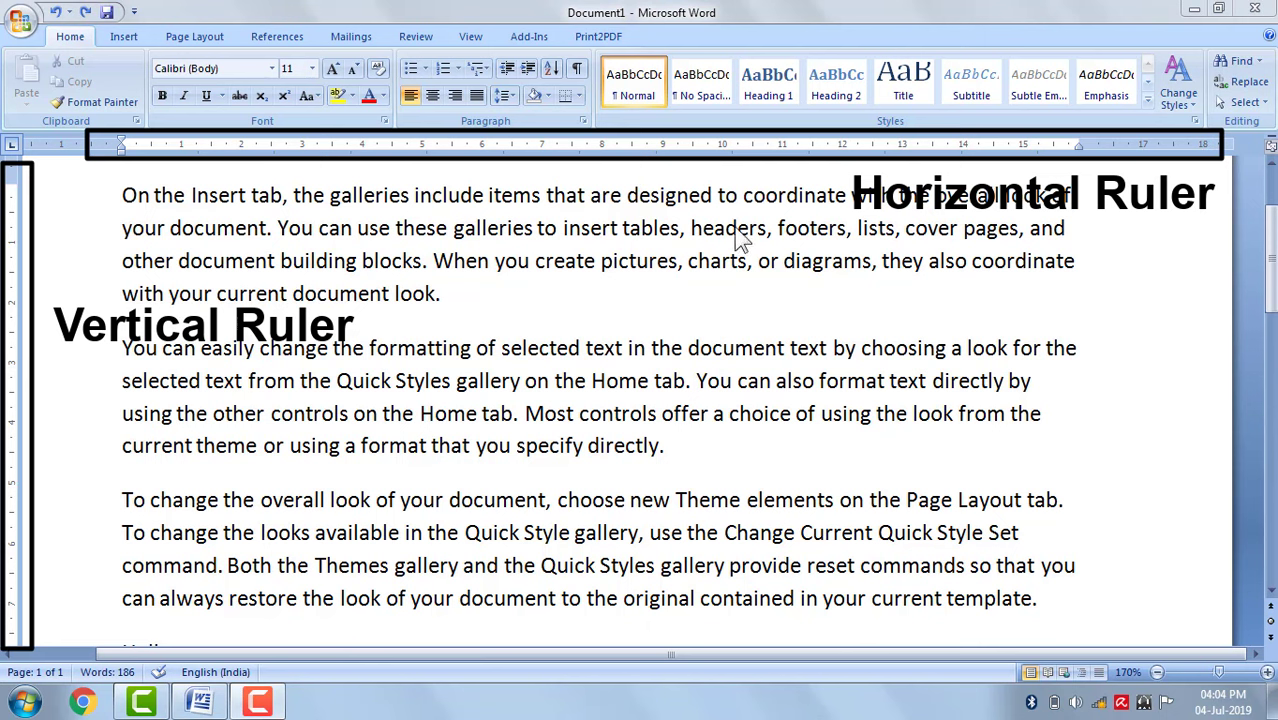
Zoom out to 120% and select all text from the first paragraph through Hello
left_click(1157, 672)
left_click(1157, 672)
left_click(1157, 672)
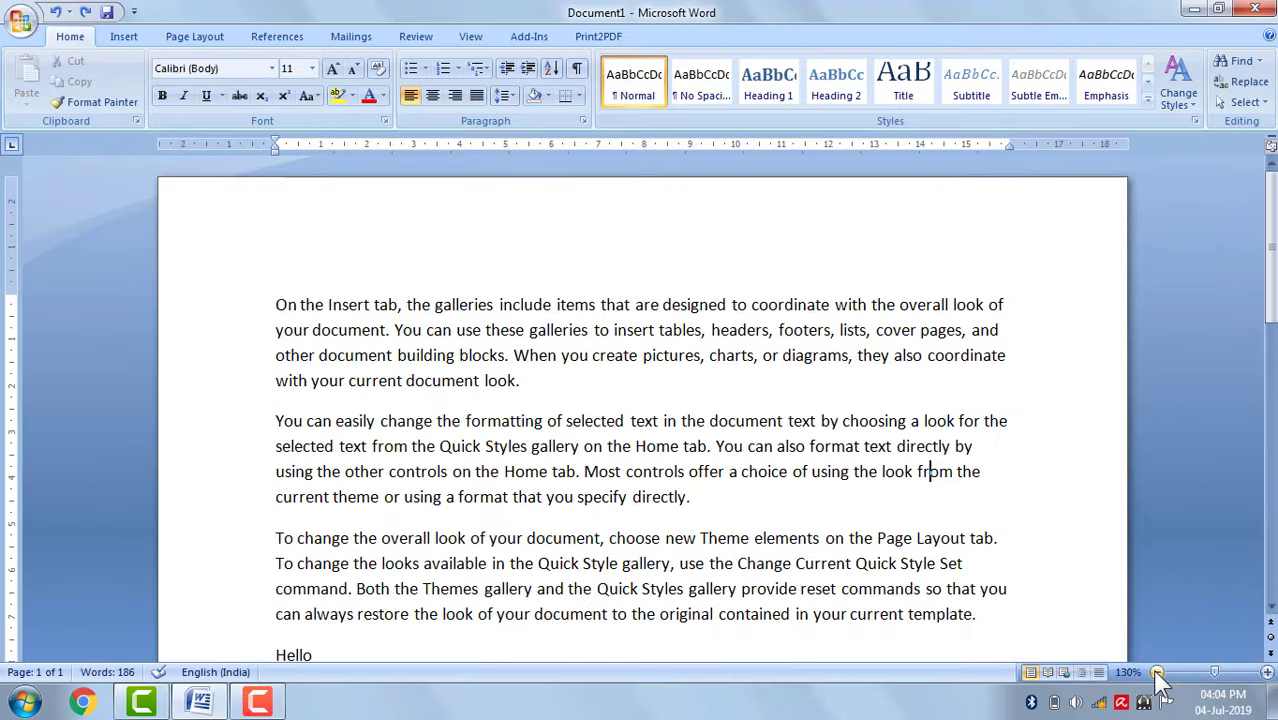
left_click(1157, 672)
left_click(1157, 672)
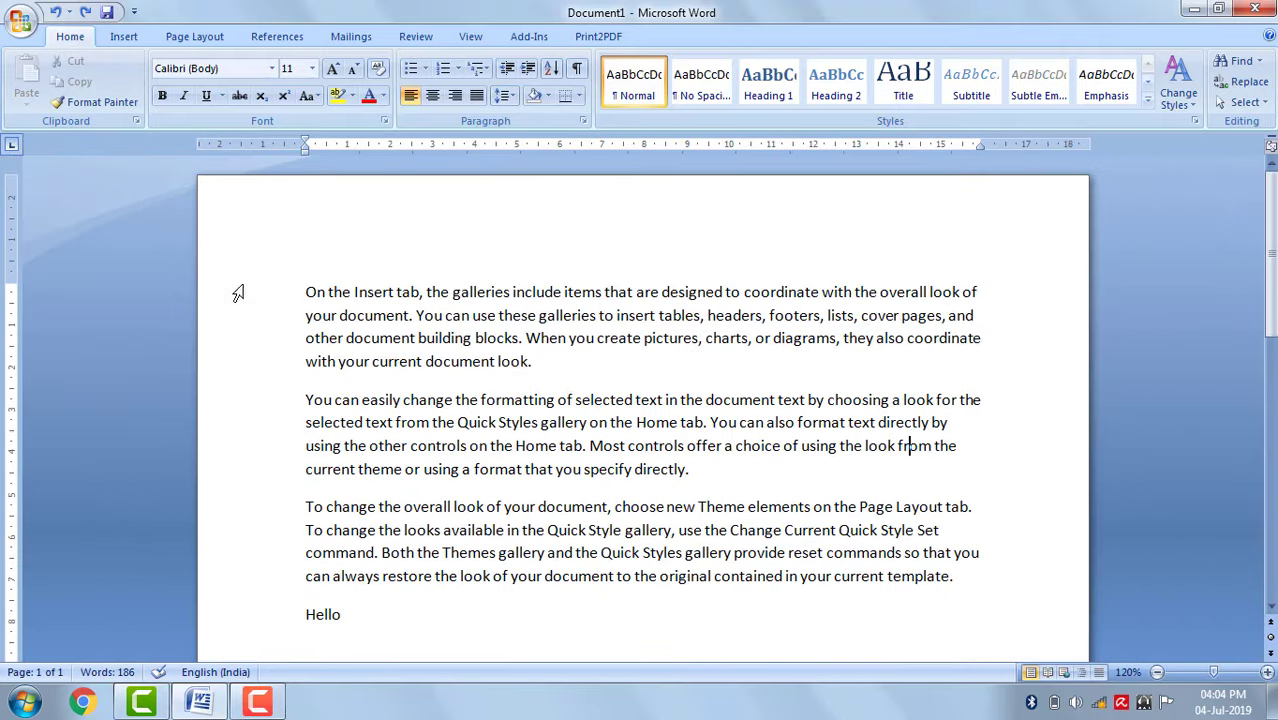
left_click_drag(319, 296, 385, 656)
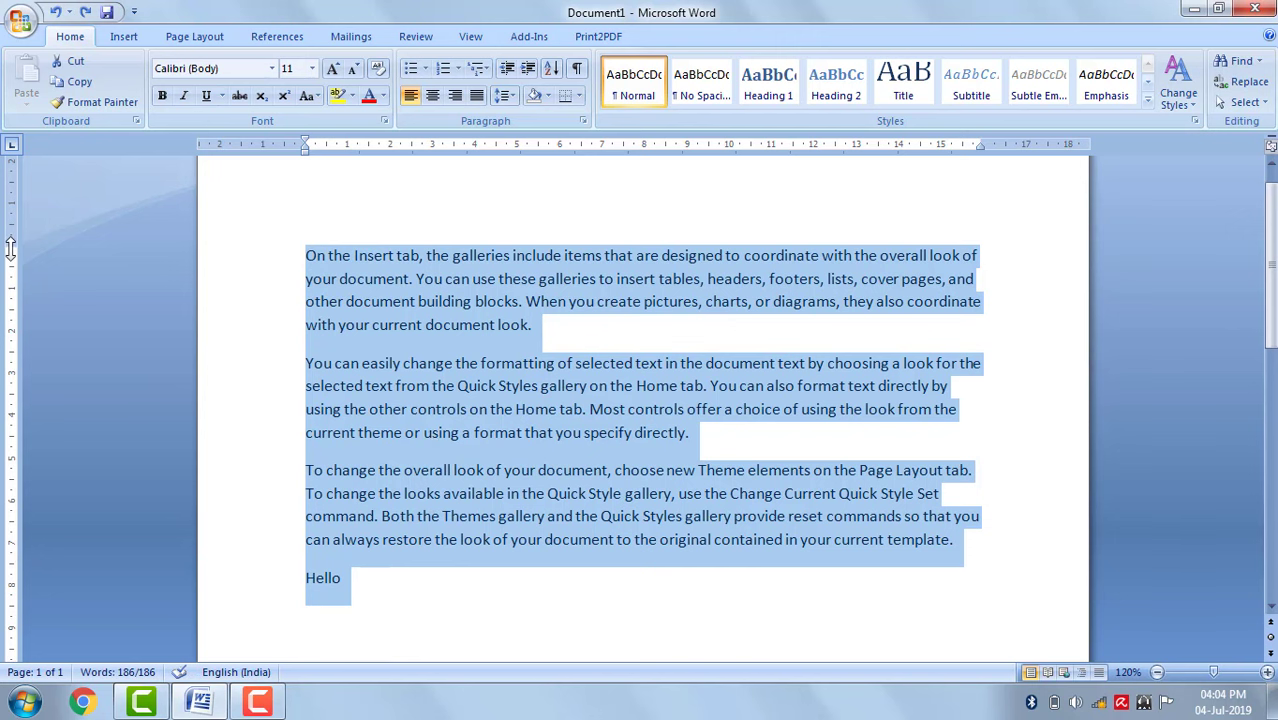
Raise the top margin on the vertical ruler and push the first-line indent right
left_click_drag(10, 248, 14, 221)
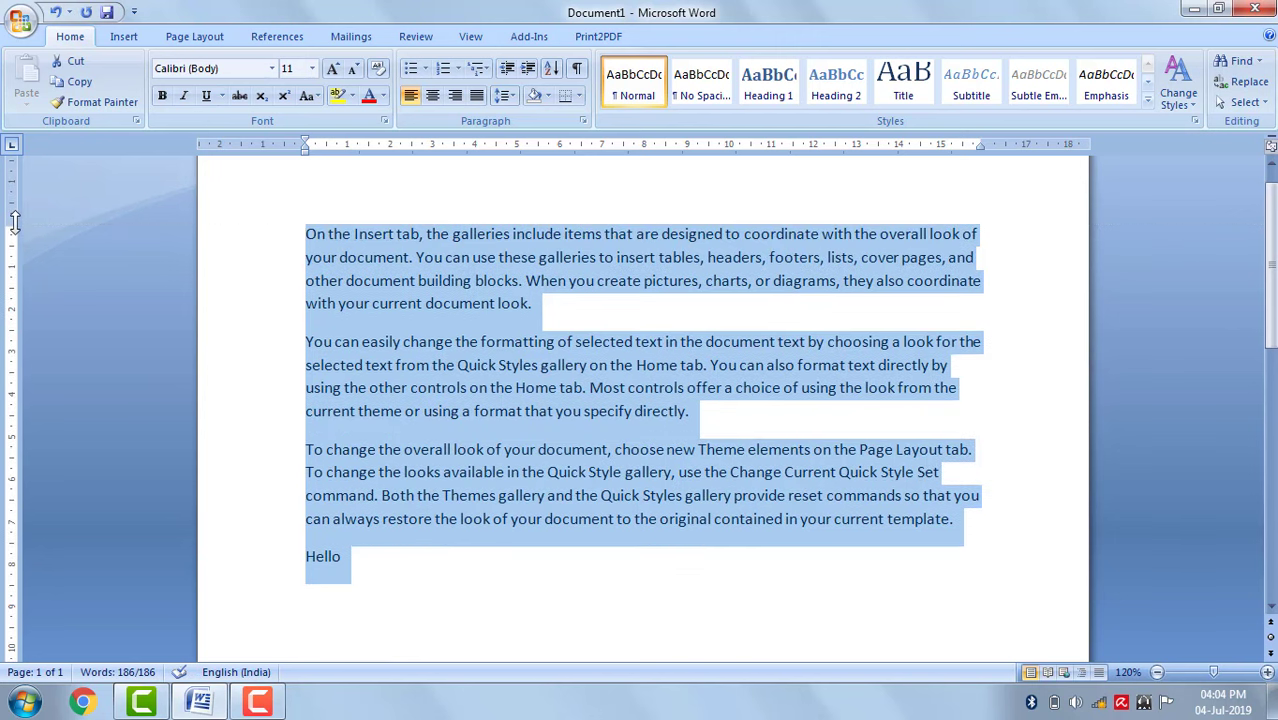
scroll(152, 363, "up", 1)
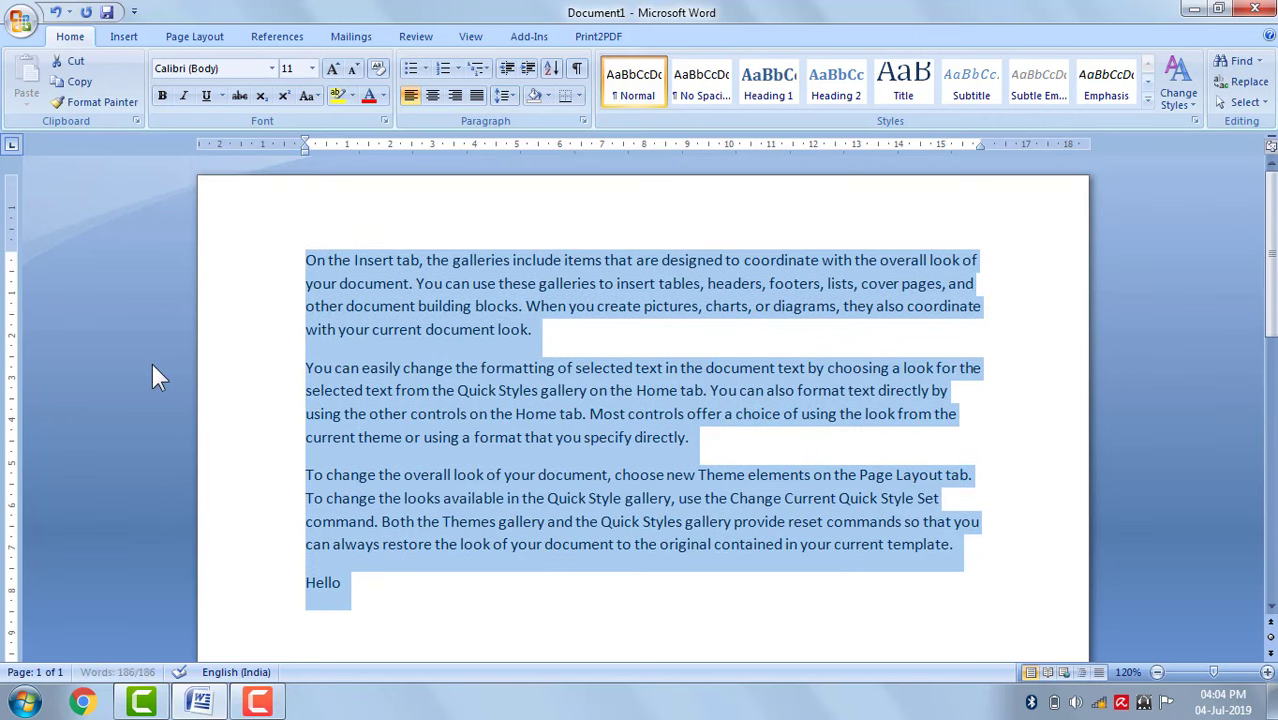
left_click_drag(12, 250, 12, 240)
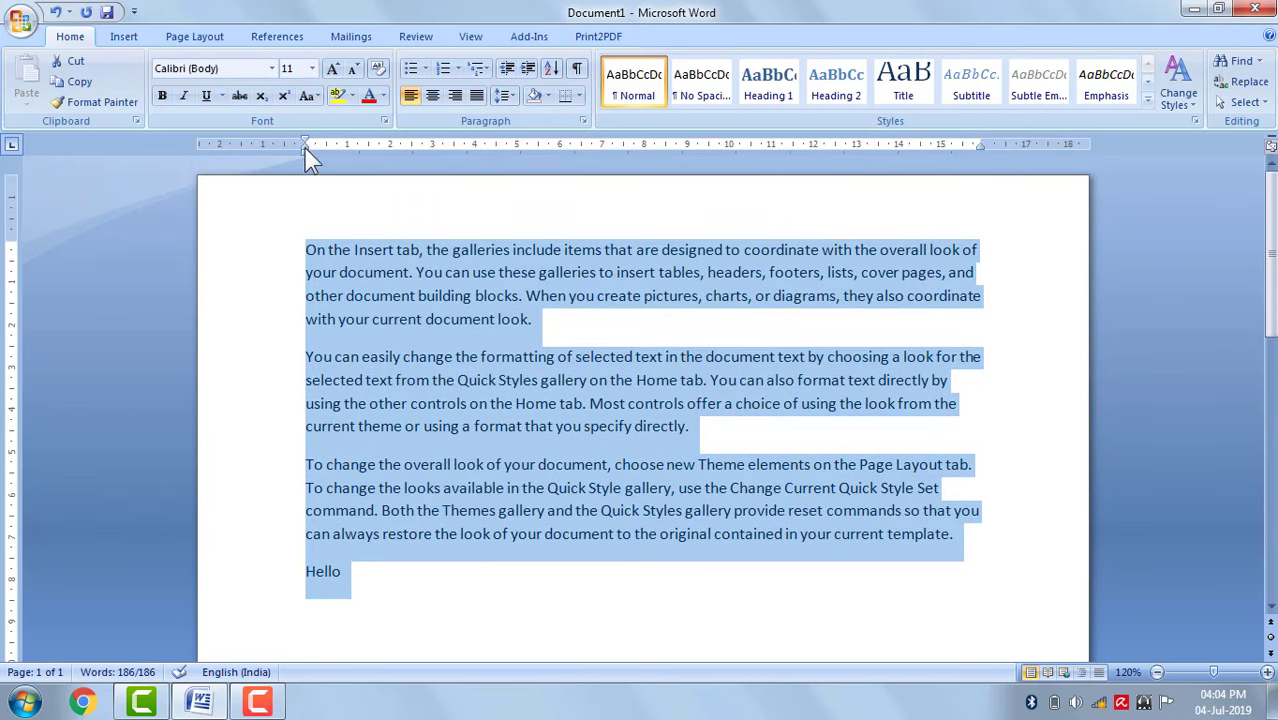
mouse_move(305, 146)
left_mouse_down()
mouse_move(433, 174)
mouse_move(518, 157)
mouse_move(308, 157)
left_mouse_up()
Pull the right indent inward, select all text, and toggle View Ruler off and back on
left_click_drag(978, 146, 890, 160)
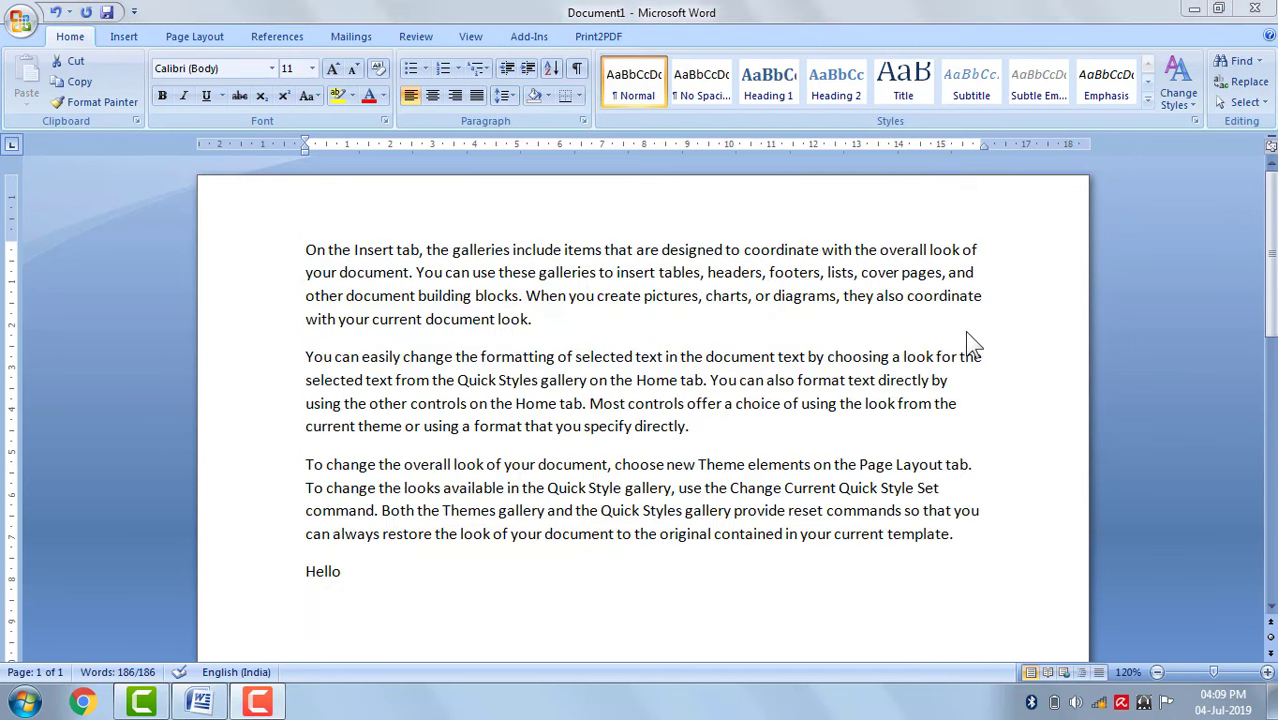
key("ctrl+a")
left_click(1270, 148)
left_click(1270, 148)
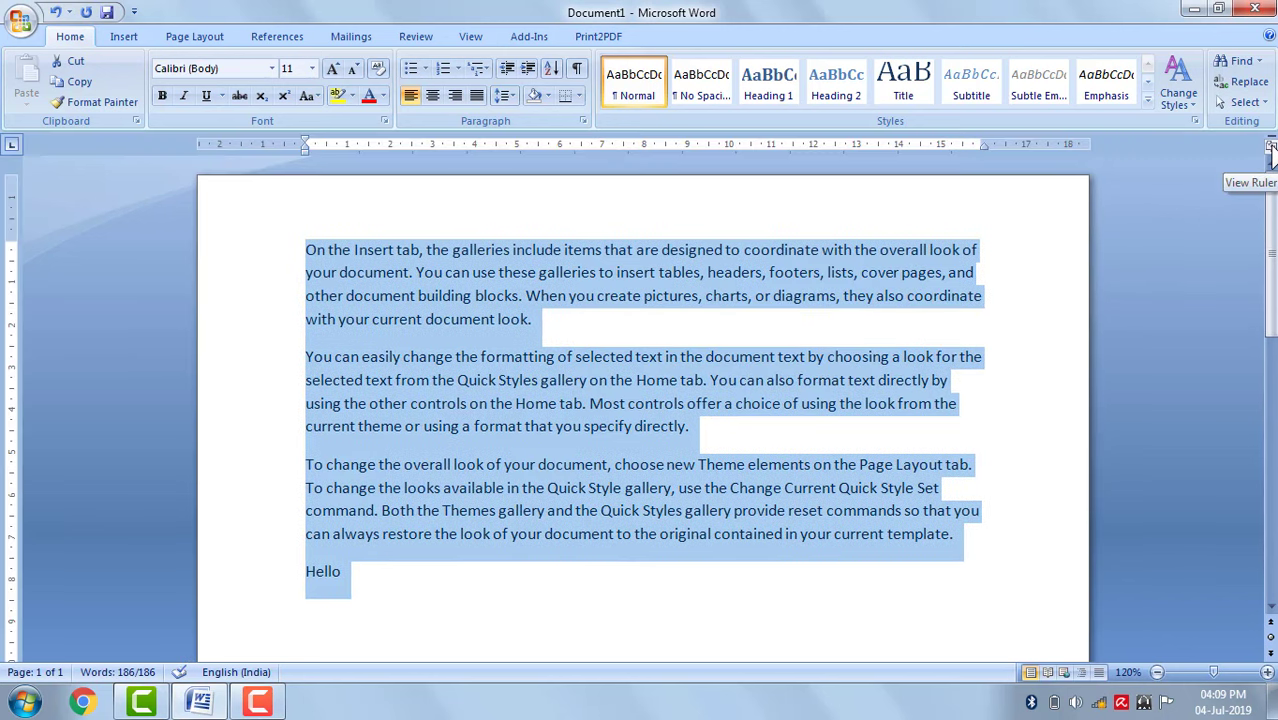